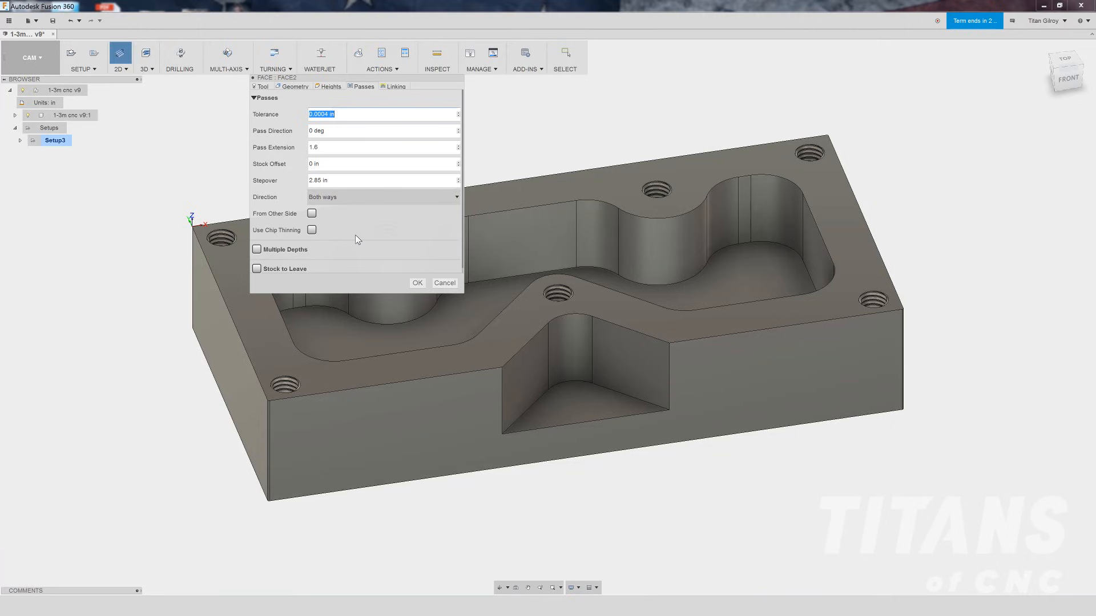
- Review the Face operation's linking settings and confirm the facing operation
click(396, 87)
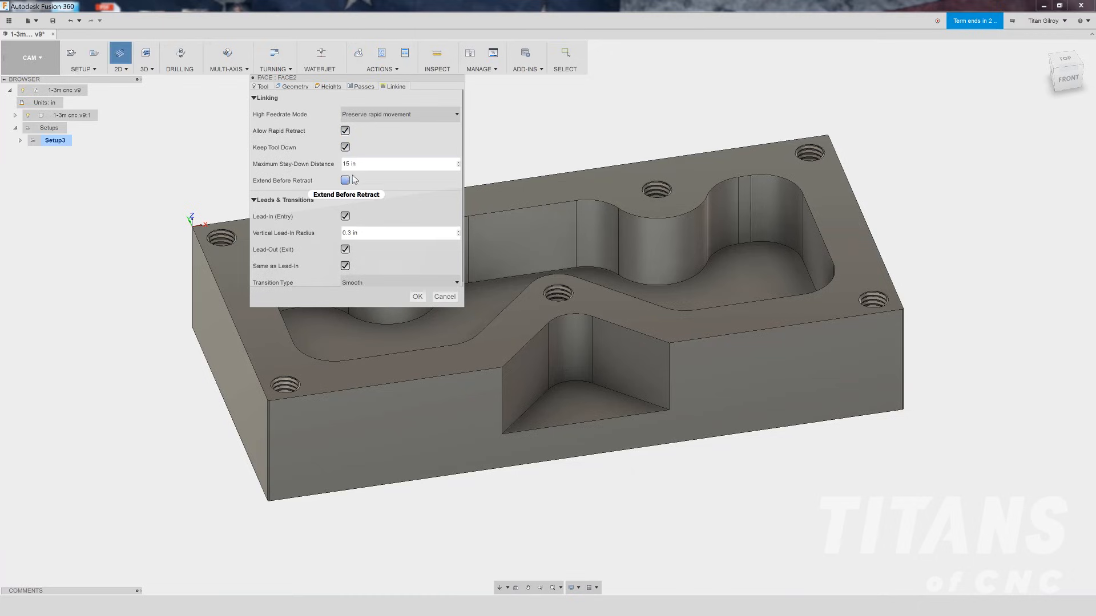
mouse_move(367, 167)
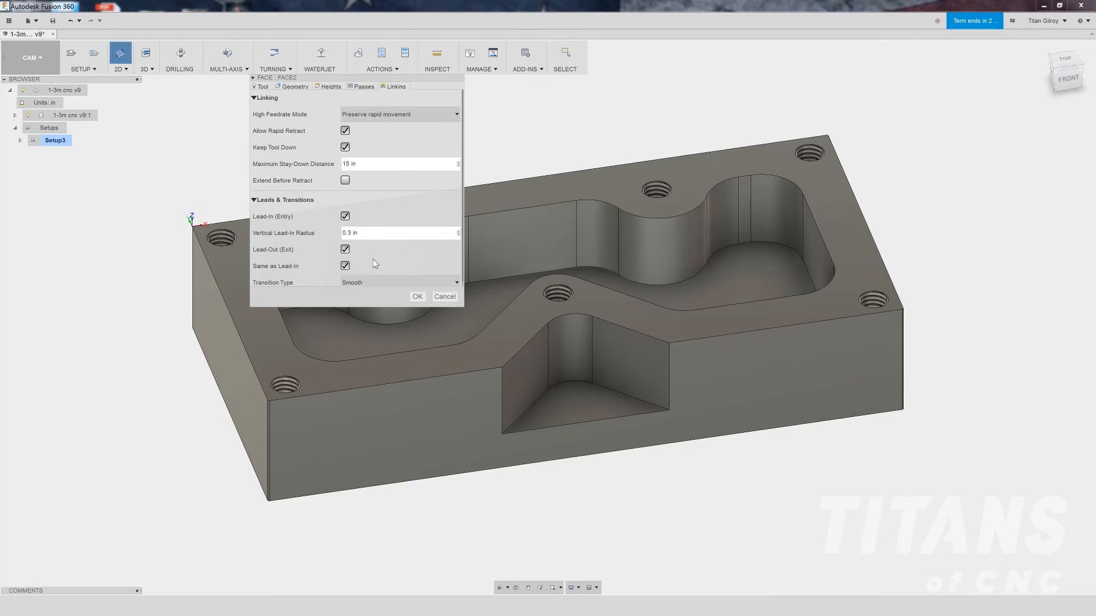
scroll(420, 277, down, 1)
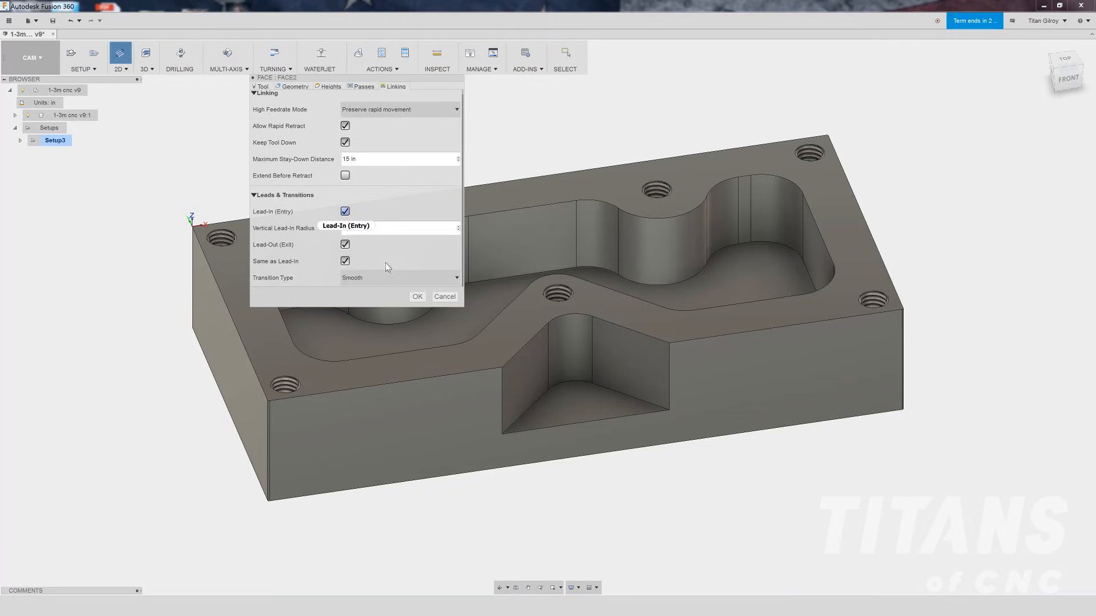
click(416, 297)
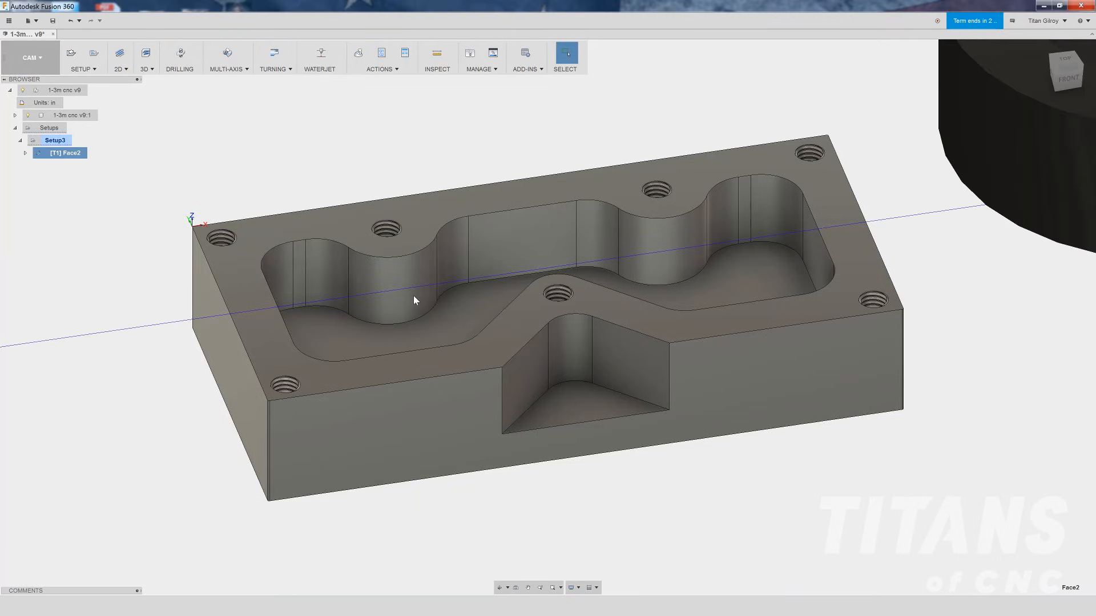
- Reopen the Face operation, edit its vertical lead-in radius in the linking settings, and confirm
shift+middle_drag(414, 296, 382, 279)
scroll(379, 275, down, 2)
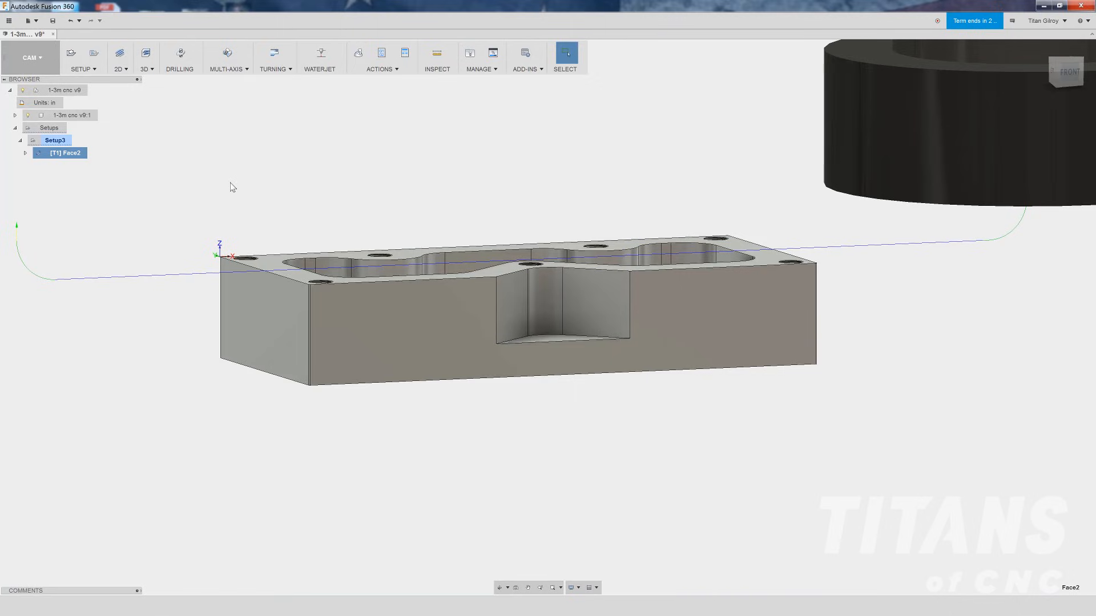
click(1069, 72)
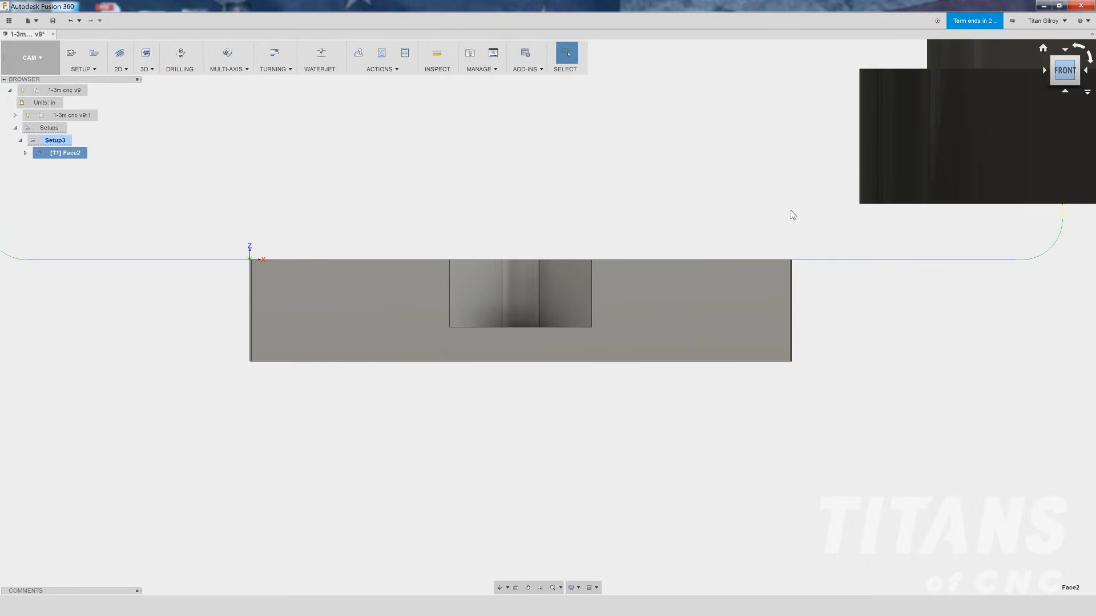
scroll(286, 255, up, 3)
scroll(291, 260, down, 1)
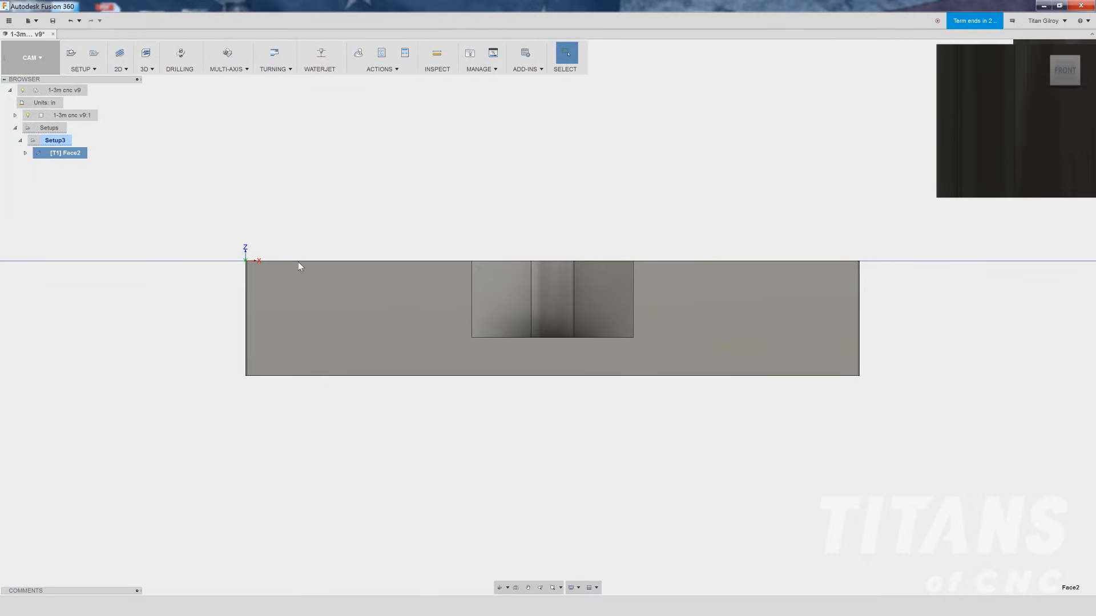
scroll(298, 266, down, 1)
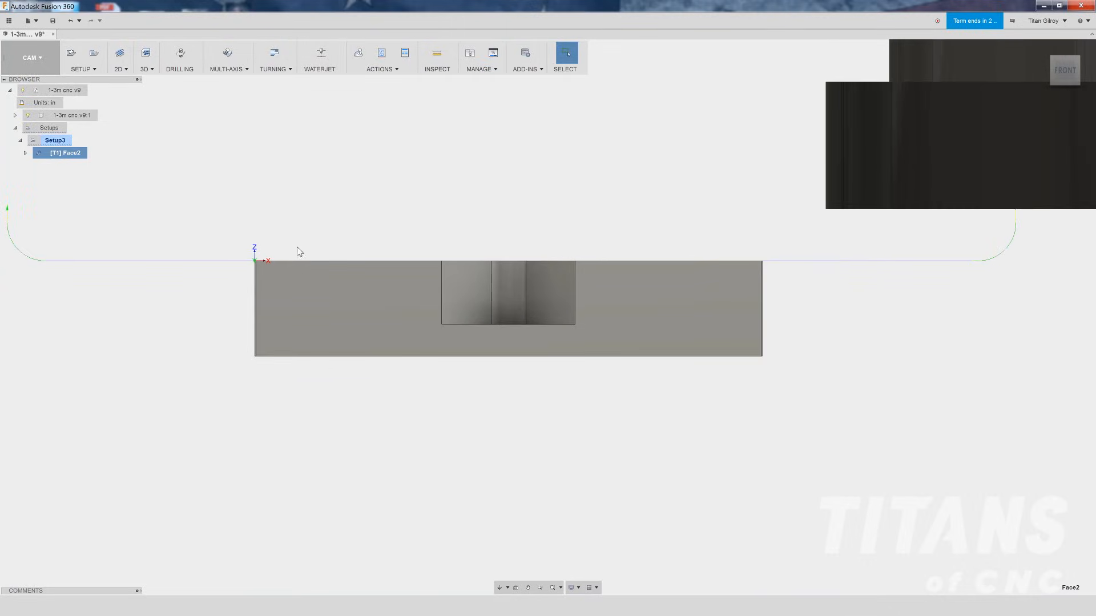
right_click(63, 155)
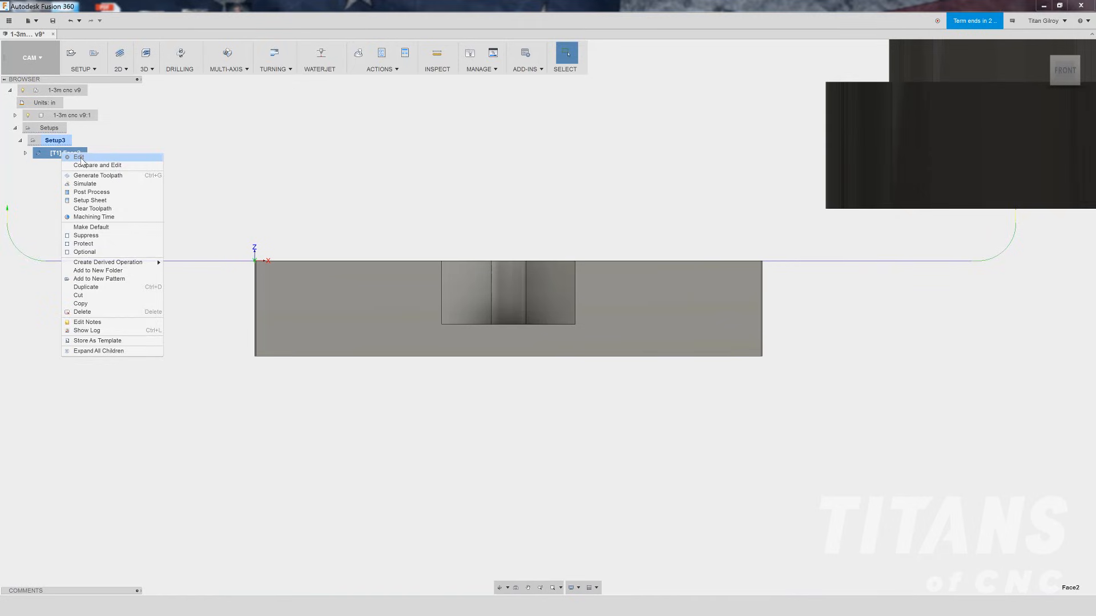
click(80, 158)
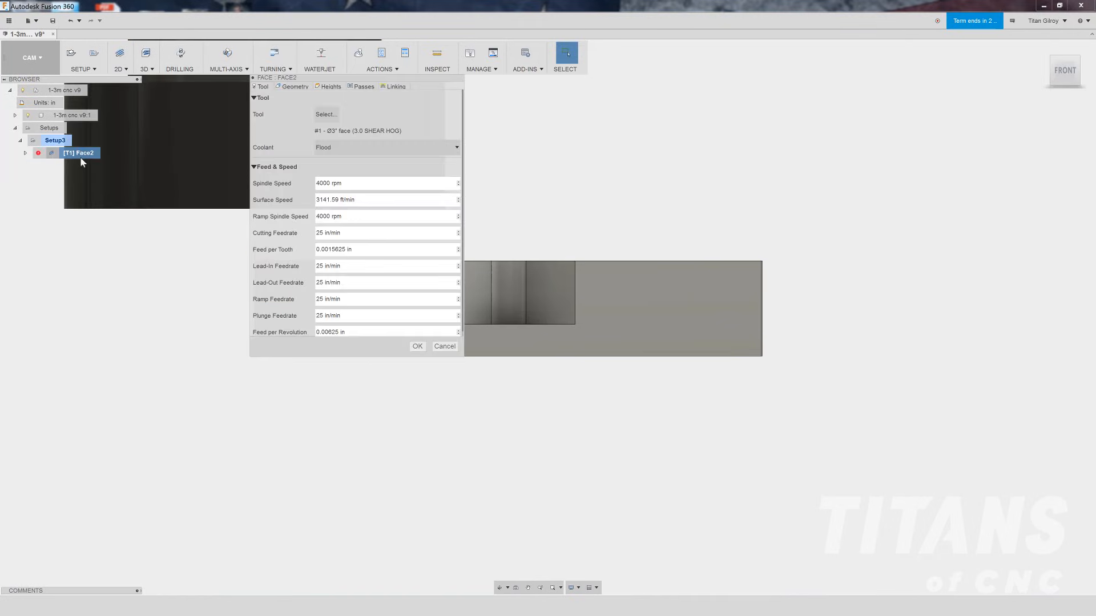
click(400, 87)
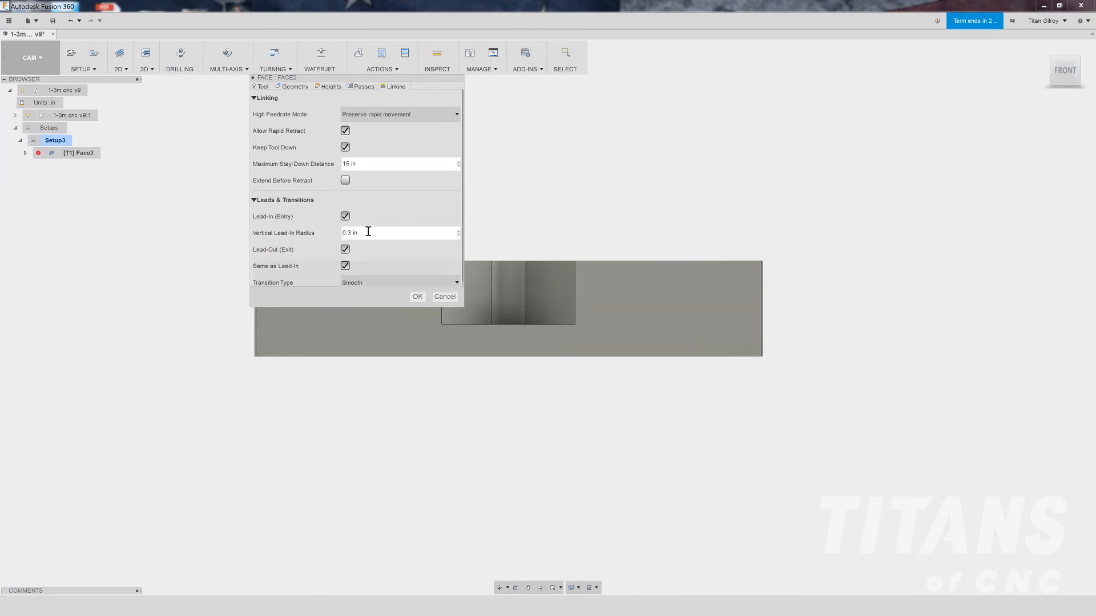
drag(358, 233, 328, 226)
key(Return)
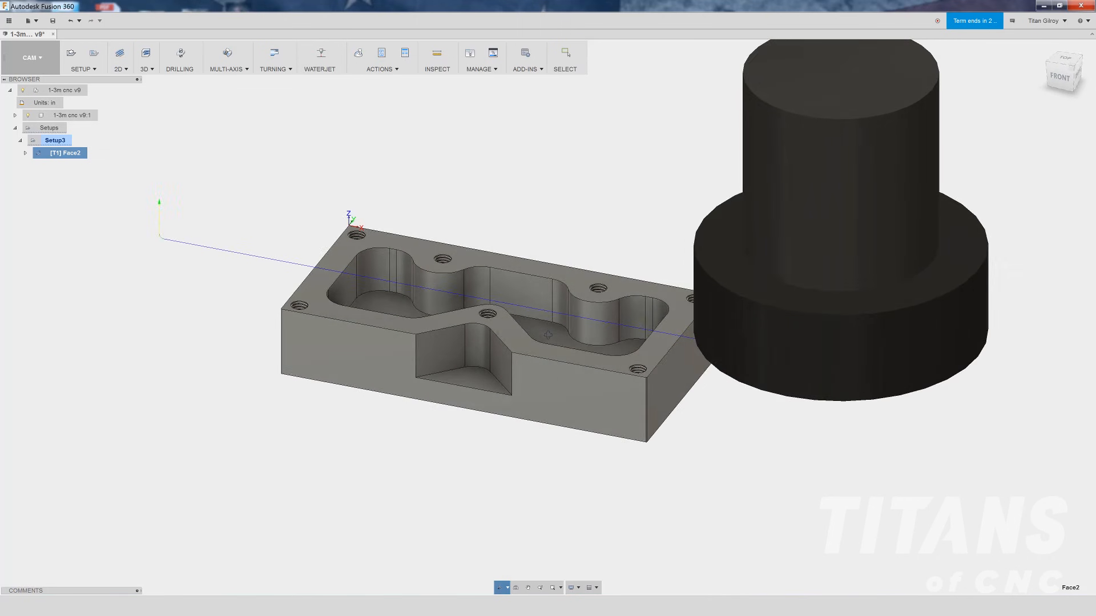
- Create a 3D Adaptive Clearing operation using the #3 Ø3/8" flat end mill from the TITAN_BUILDING_BLOCKS_TOOLS library
shift+middle_drag(549, 334, 1083, 244)
key(Escape)
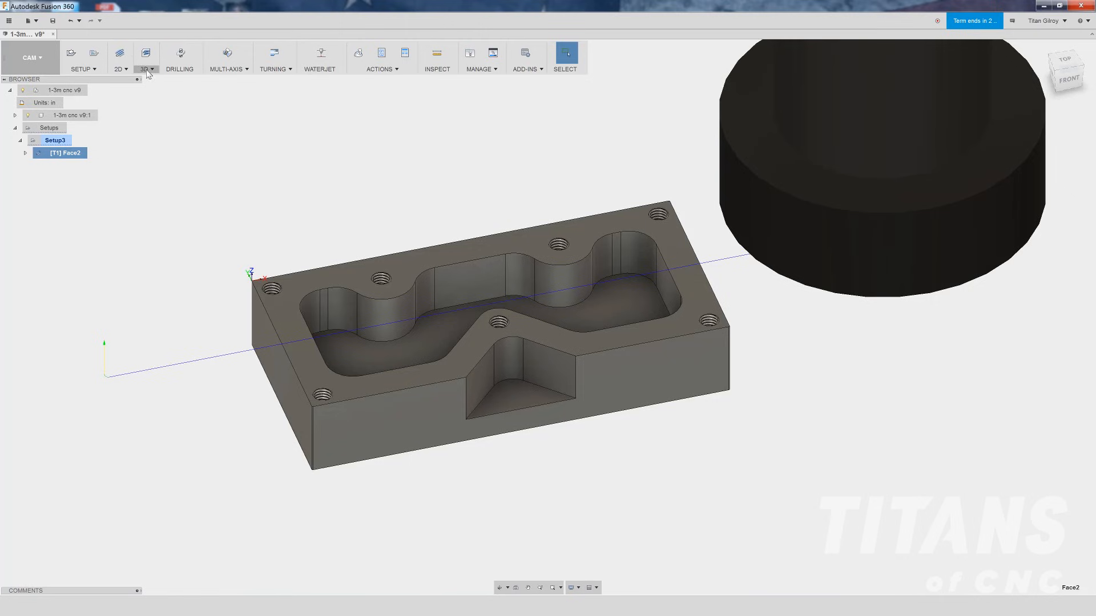
click(147, 69)
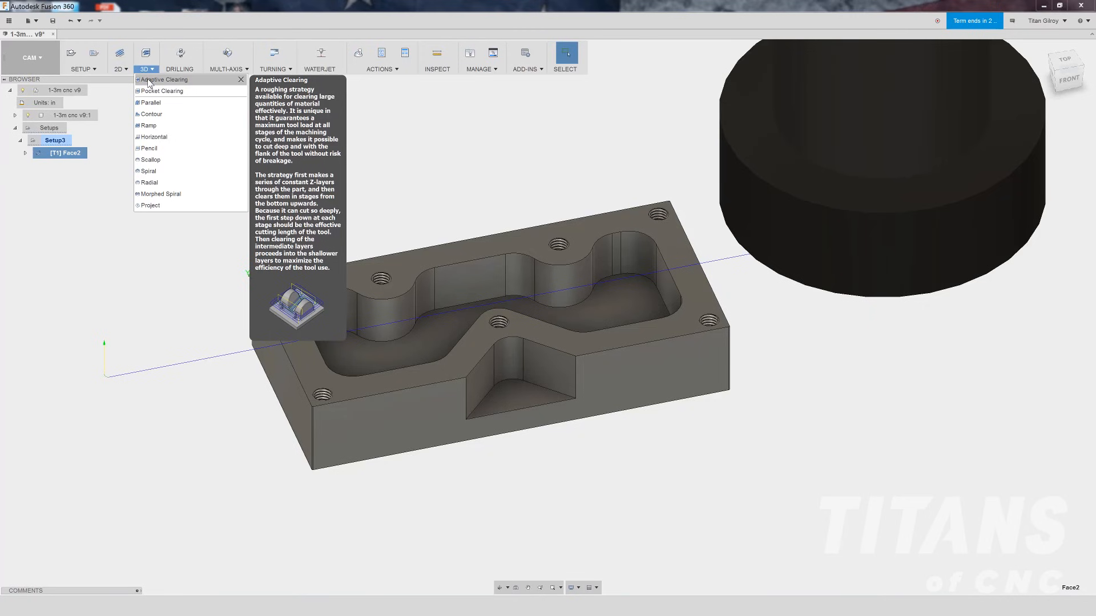
click(148, 81)
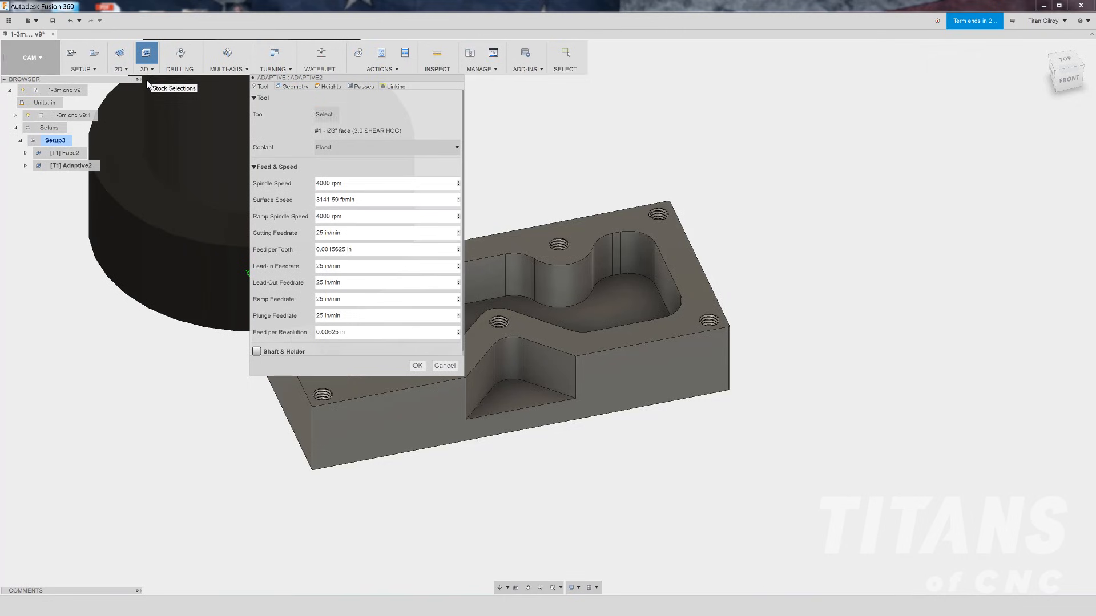
click(326, 115)
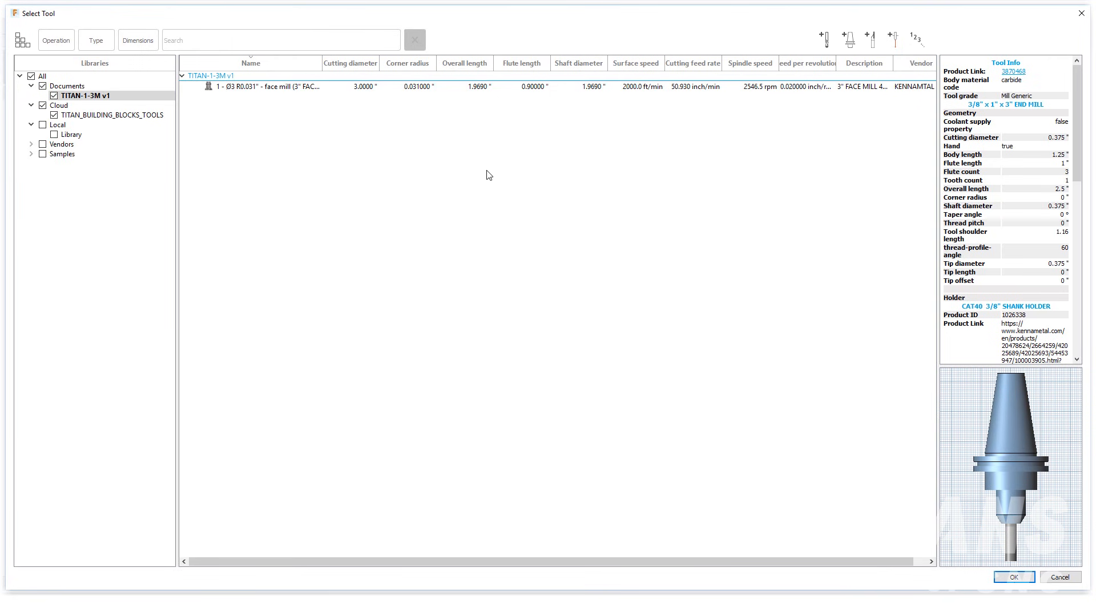
click(143, 116)
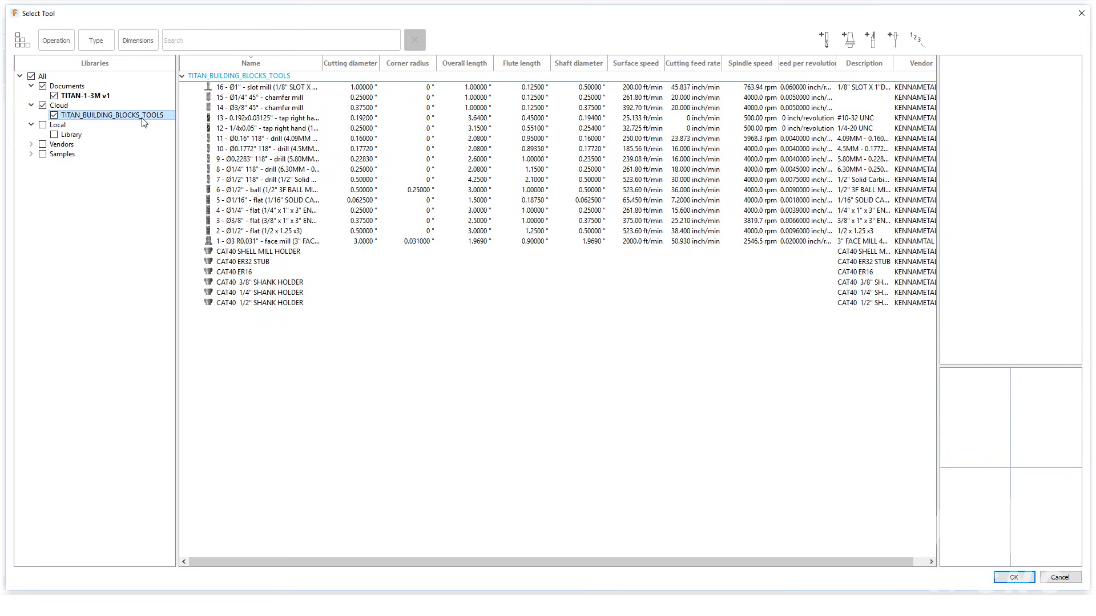
click(288, 222)
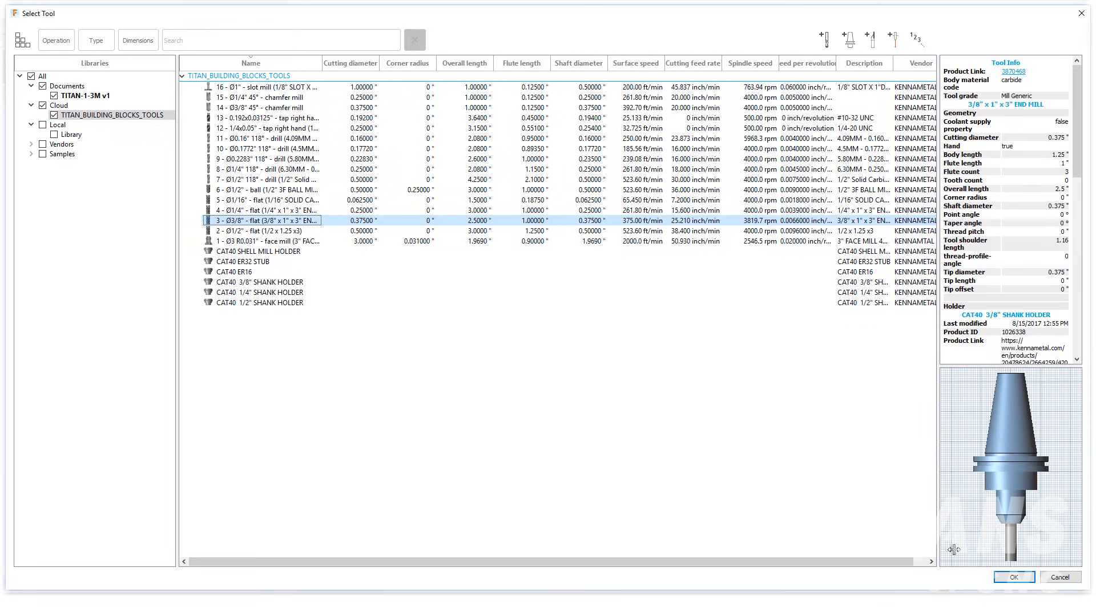
click(1014, 578)
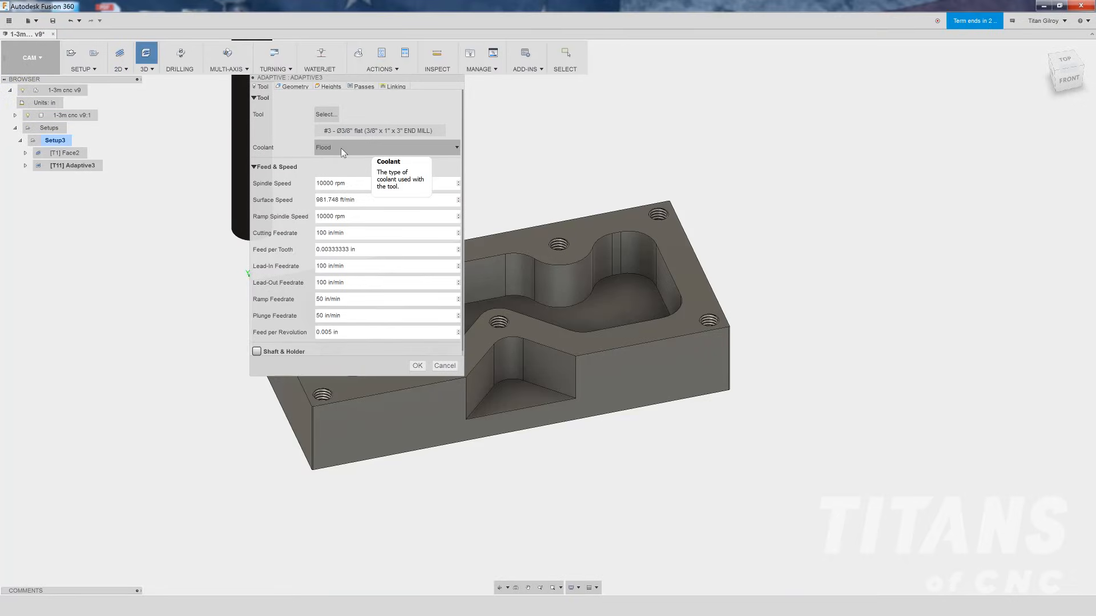
- Set spindle speed to 4000 rpm, cutting, lead-in and lead-out feedrates to 25 in/min, and ramp and plunge feedrates to 15
drag(343, 184, 311, 184)
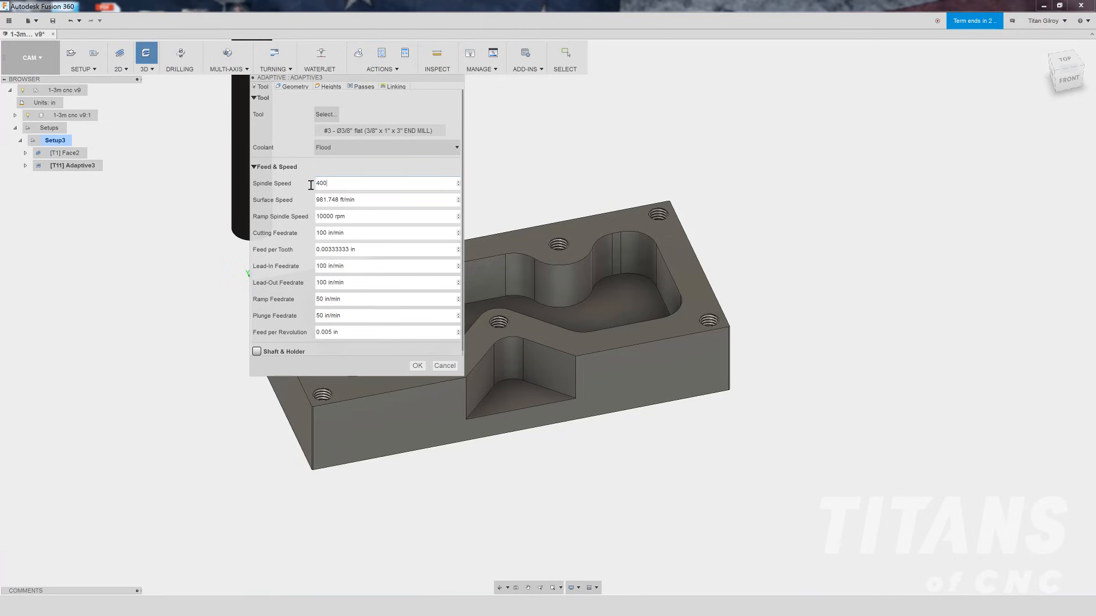
key(Tab)
key(Tab)
key(Tab)
text(25)
key(Tab)
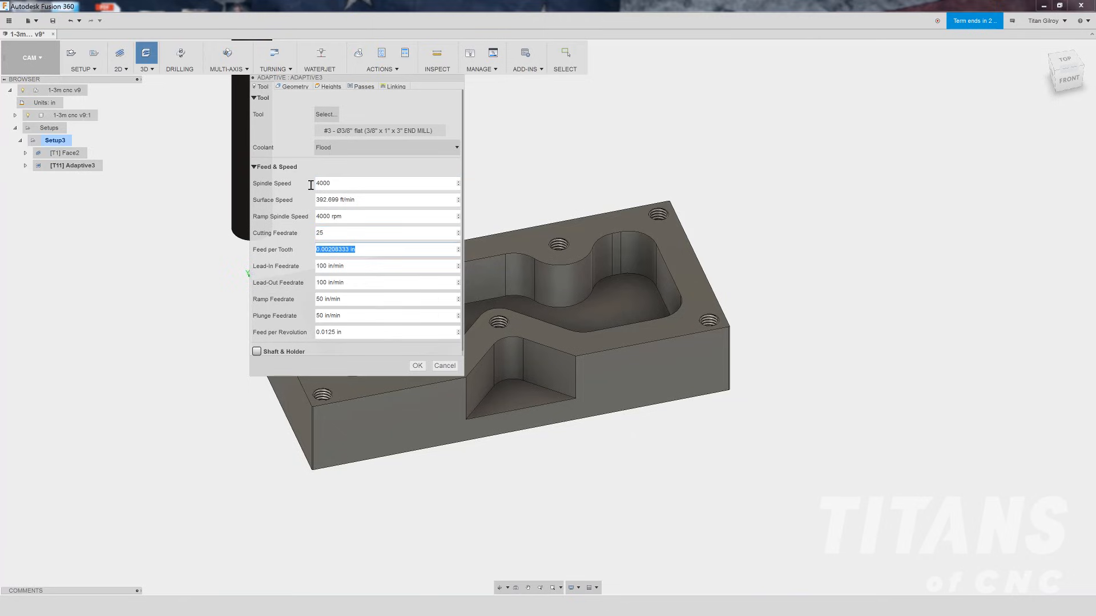
key(Tab)
text(25)
key(Tab)
key(Tab)
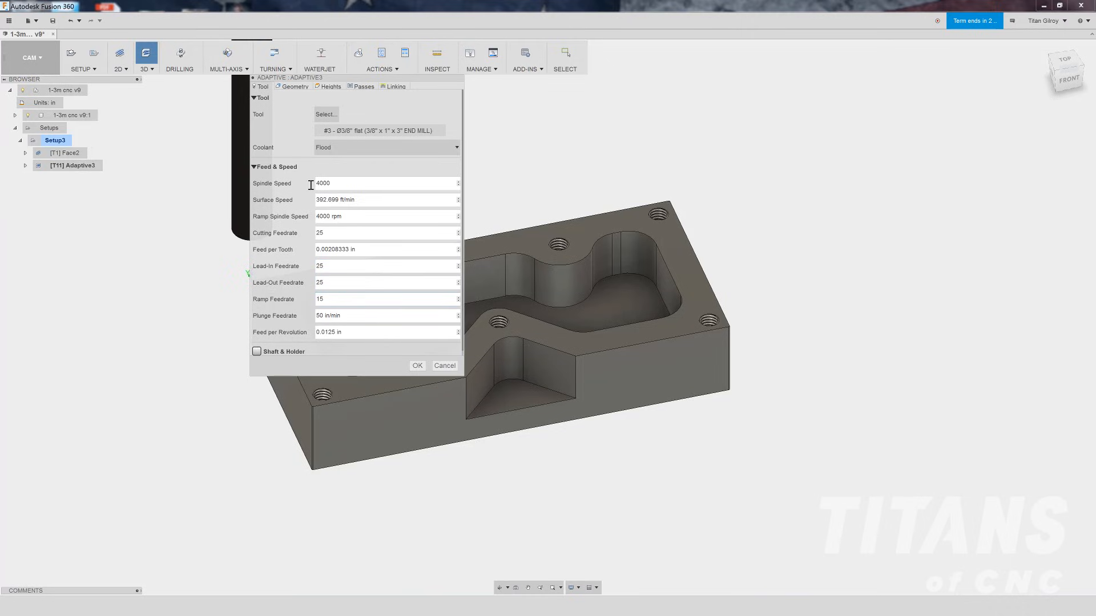
key(Tab)
text(1)
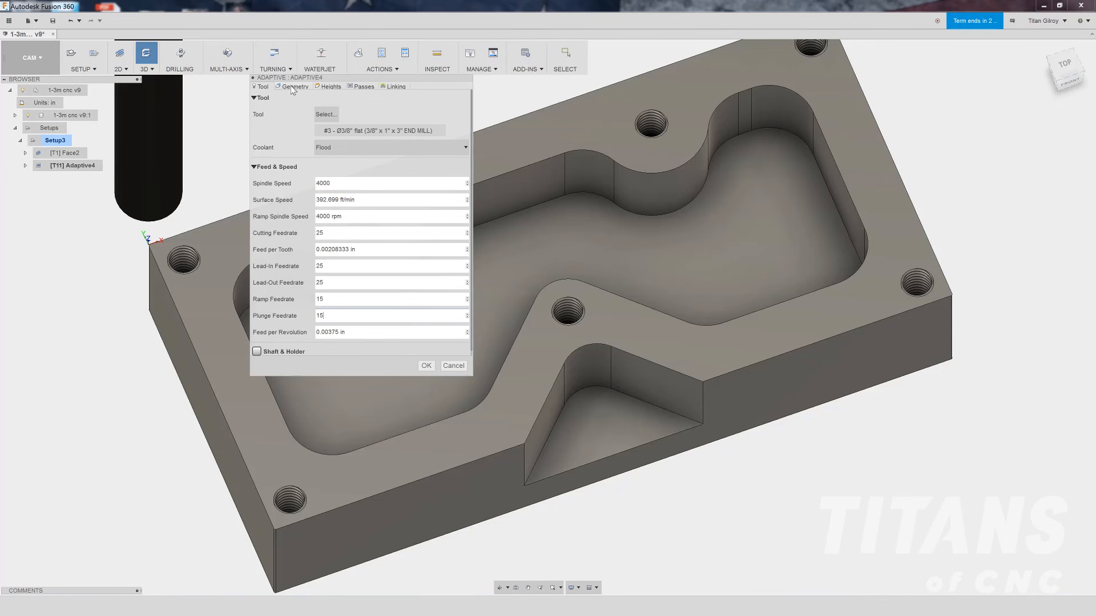
- Set the adaptive operation's bottom height offset to -0.76 in from model top
click(293, 87)
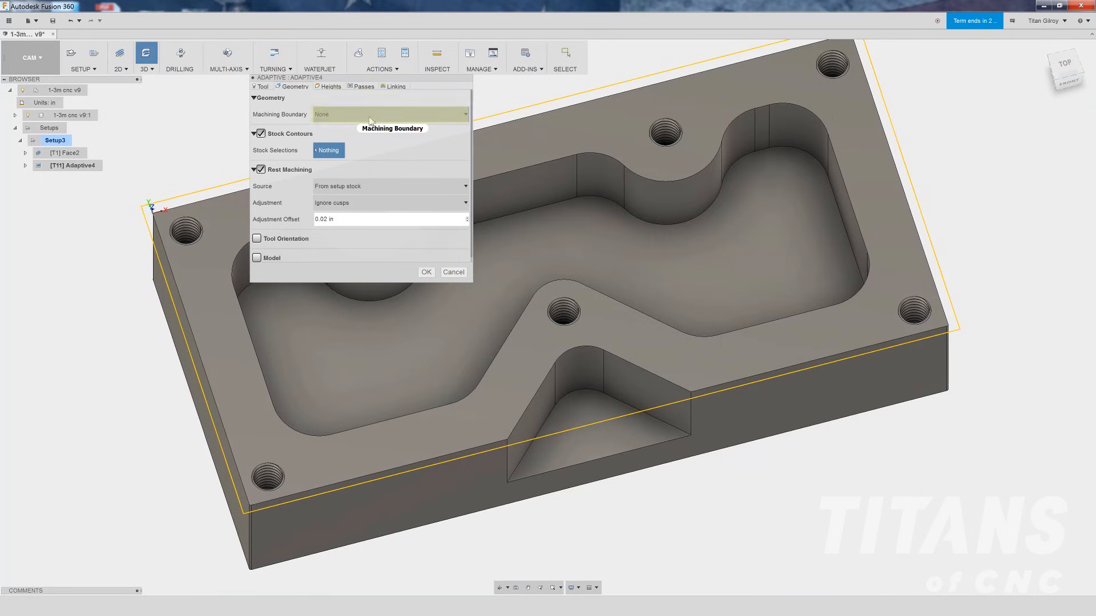
mouse_move(371, 121)
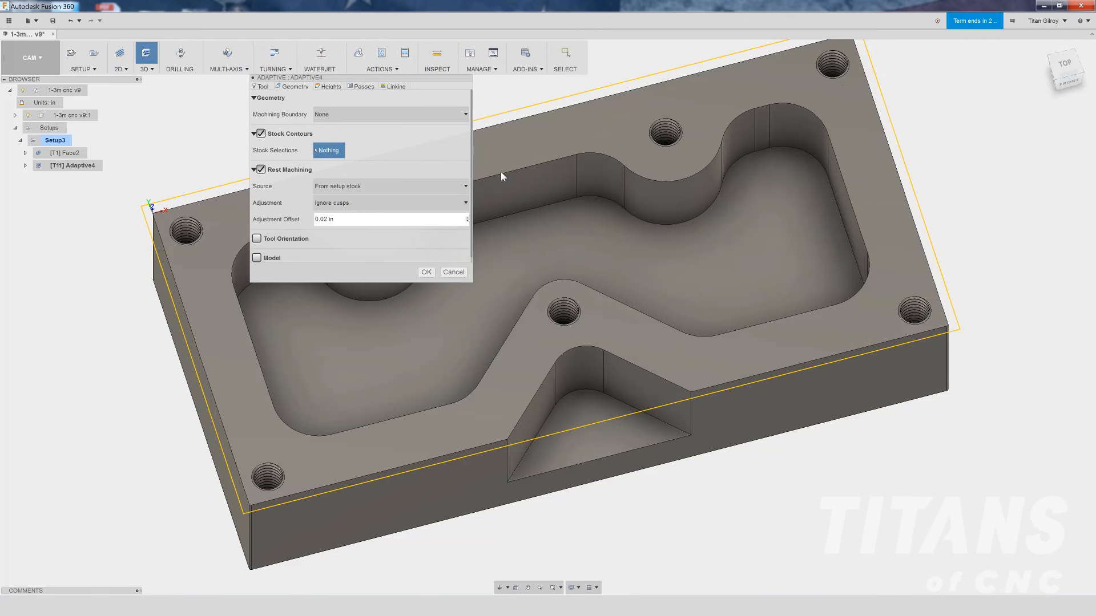
click(329, 86)
click(296, 114)
click(303, 154)
click(300, 166)
click(303, 207)
click(298, 219)
click(298, 260)
click(301, 271)
click(304, 313)
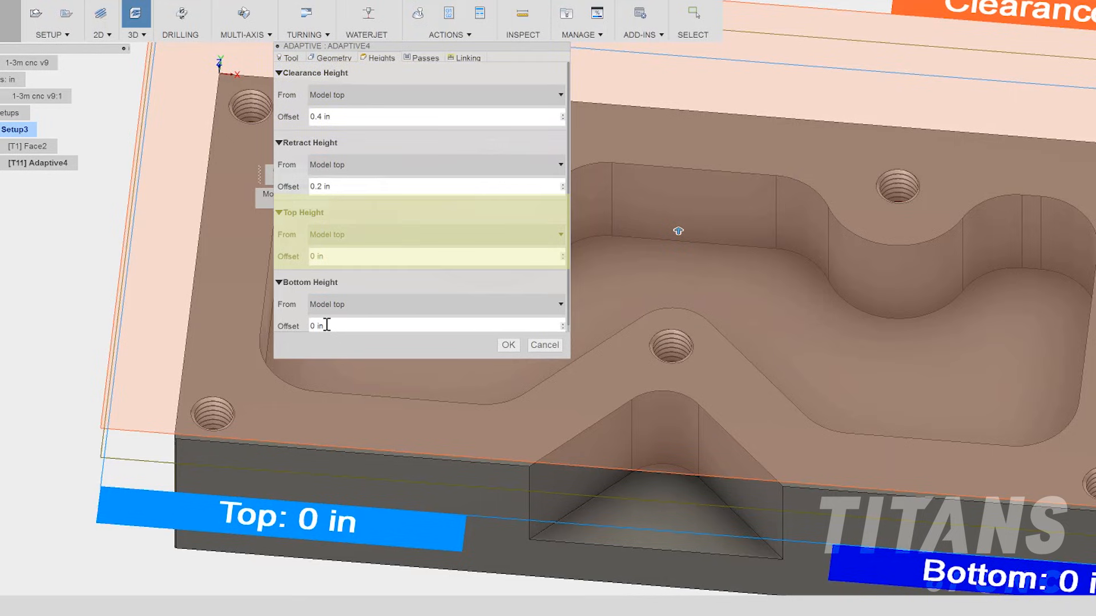
click(326, 325)
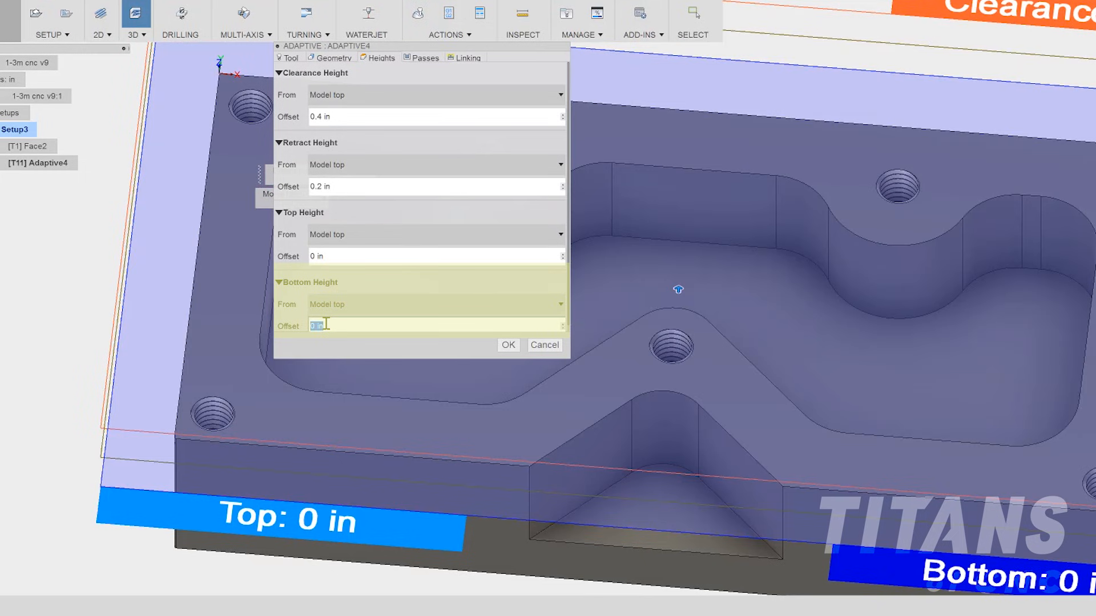
text(-)
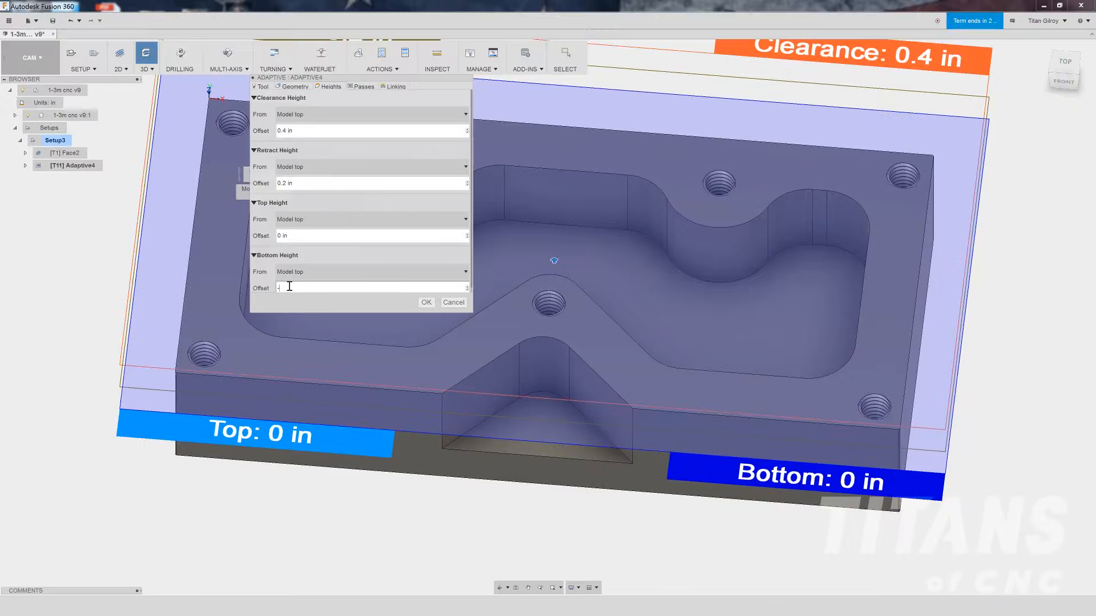
text(.76)
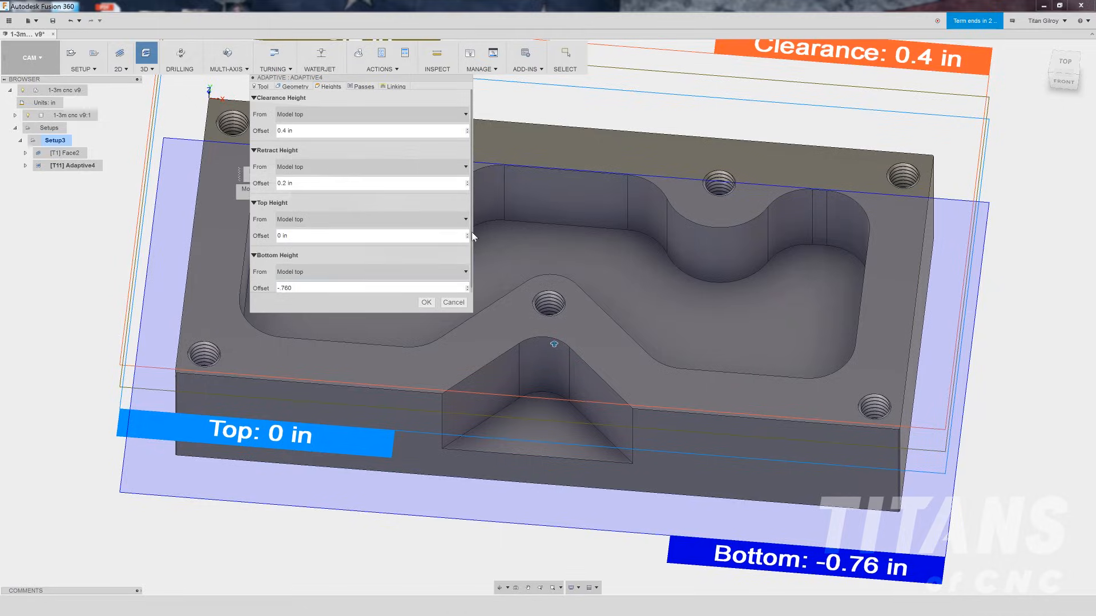
- Set passes: optimal load 0.1 in, minimum cutting radius 0.05 in, roughing stepdown 0.8 in, fine stepdown 0.08 in, radial and axial stock 0.01 in
click(1069, 82)
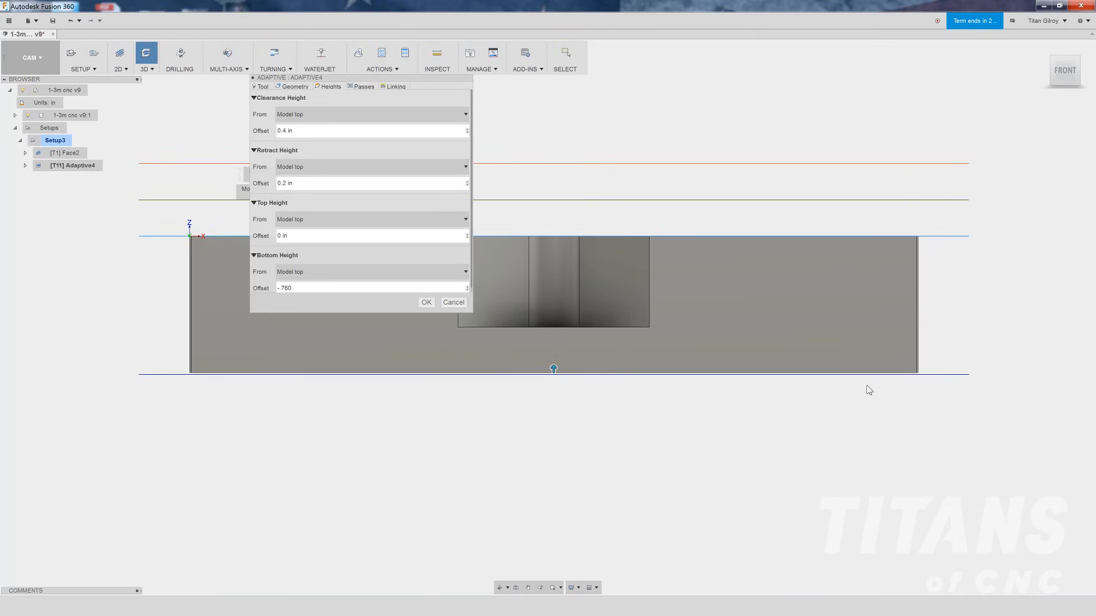
scroll(896, 371, down, 2)
scroll(897, 369, up, 4)
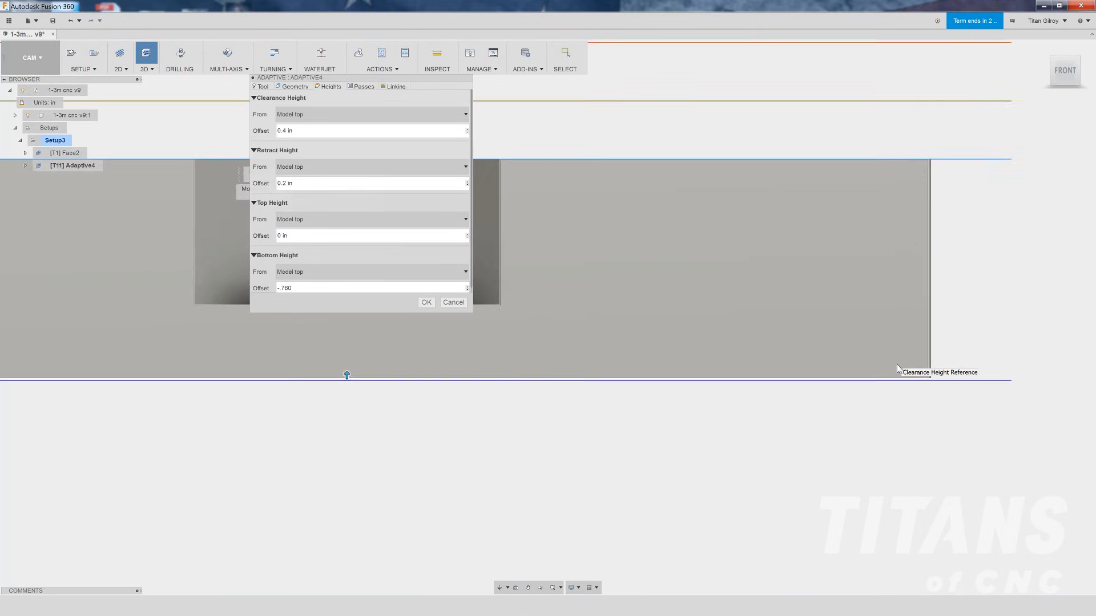
scroll(897, 368, up, 2)
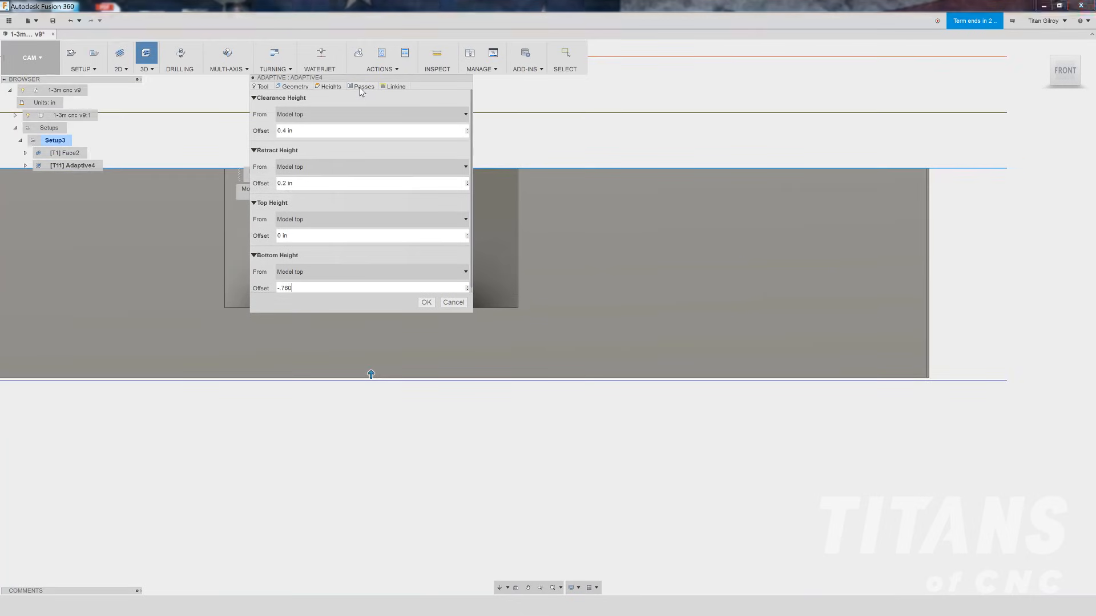
click(362, 87)
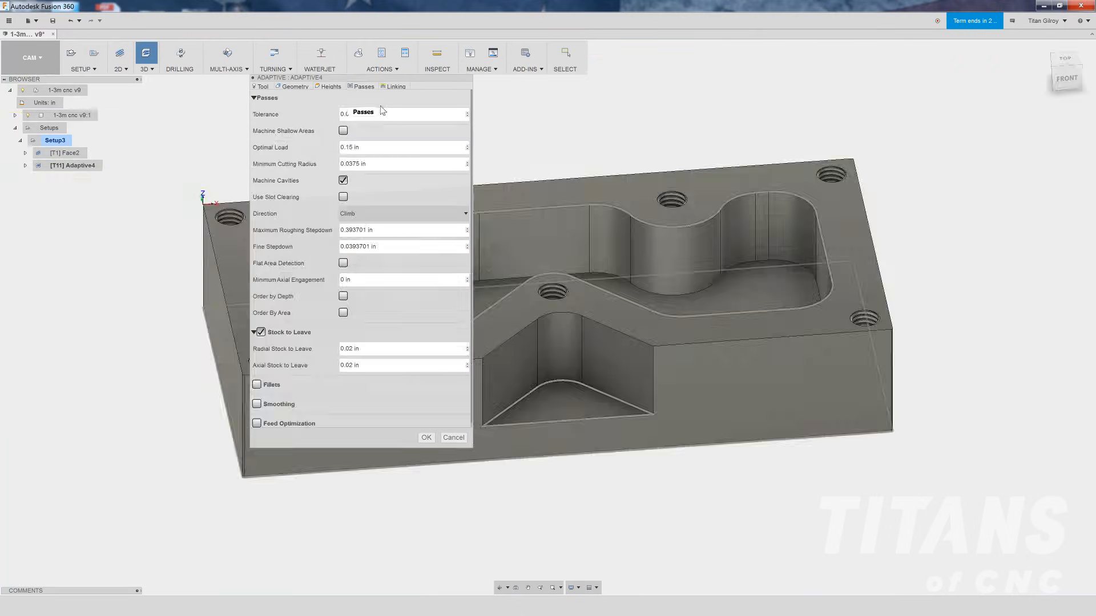
mouse_move(380, 112)
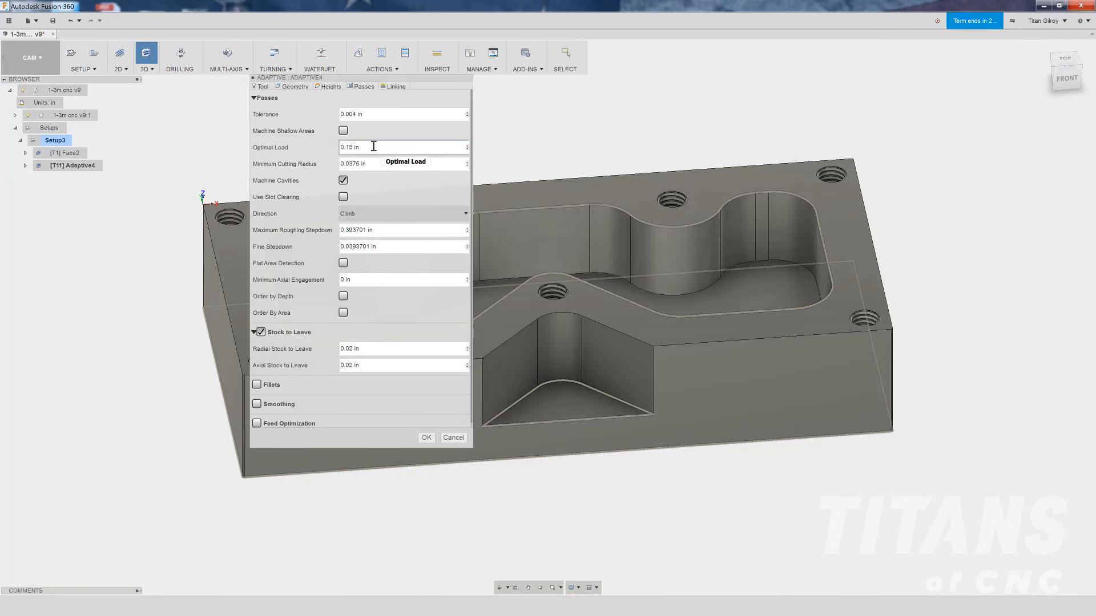
double_click(374, 146)
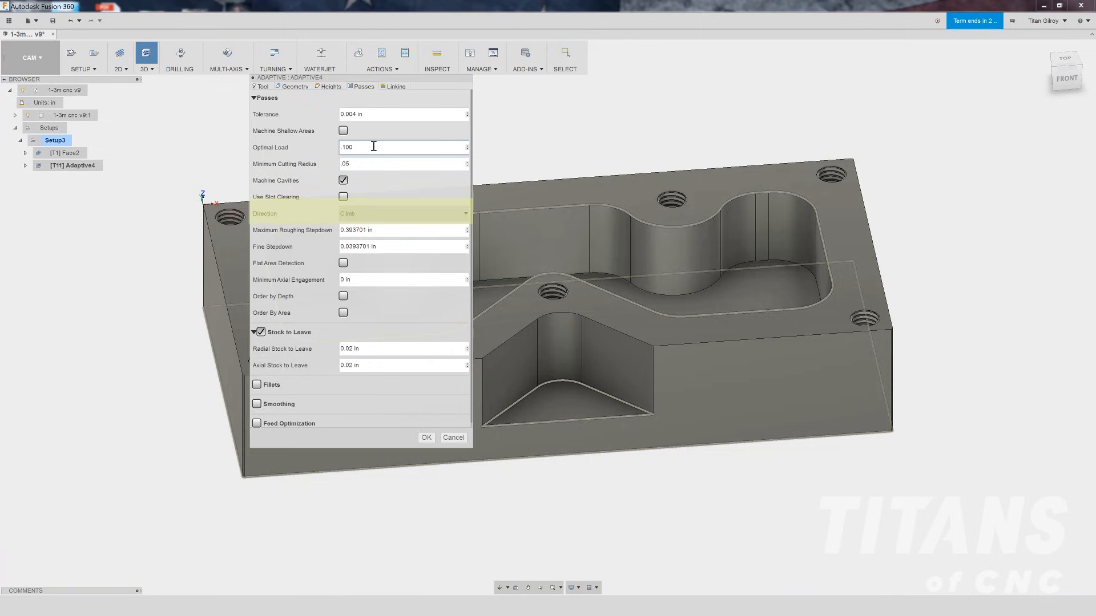
key(Tab)
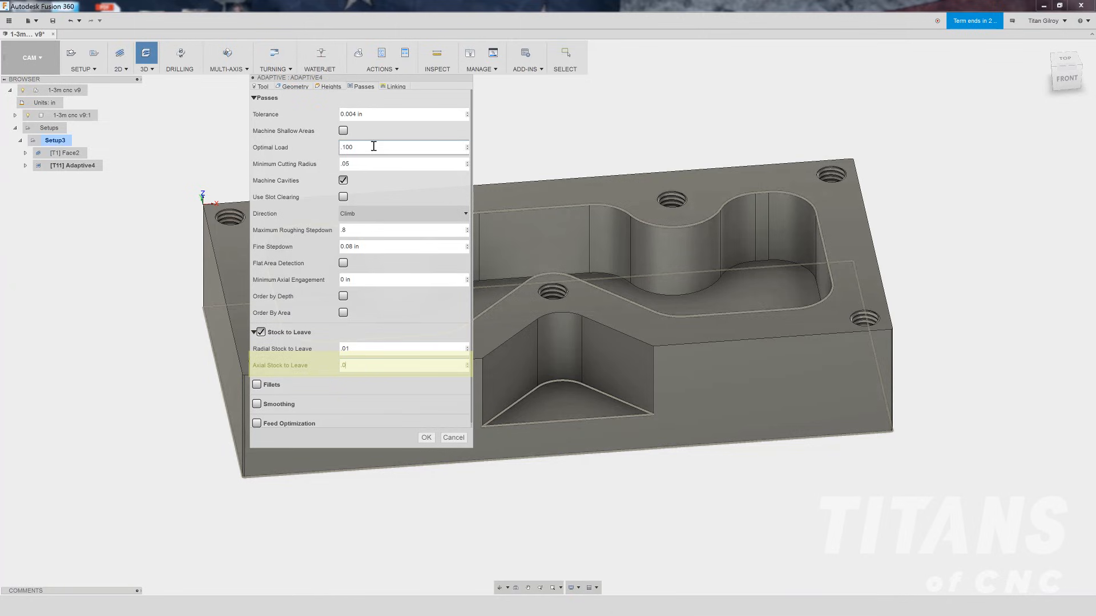
- Set the adaptive operation's stay-down level to 70% in the linking settings
click(394, 87)
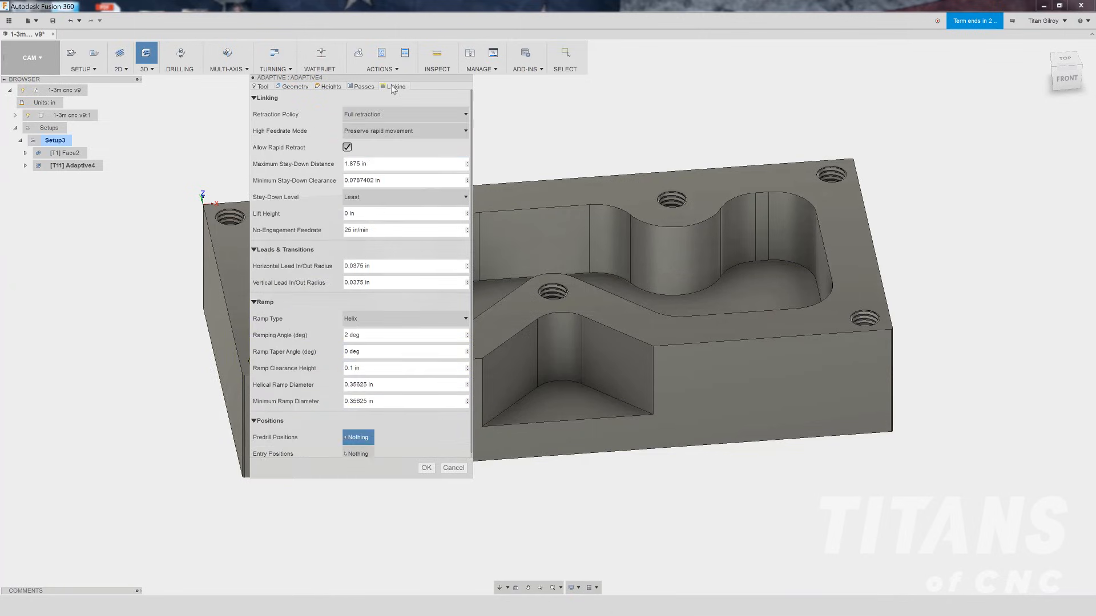
click(372, 162)
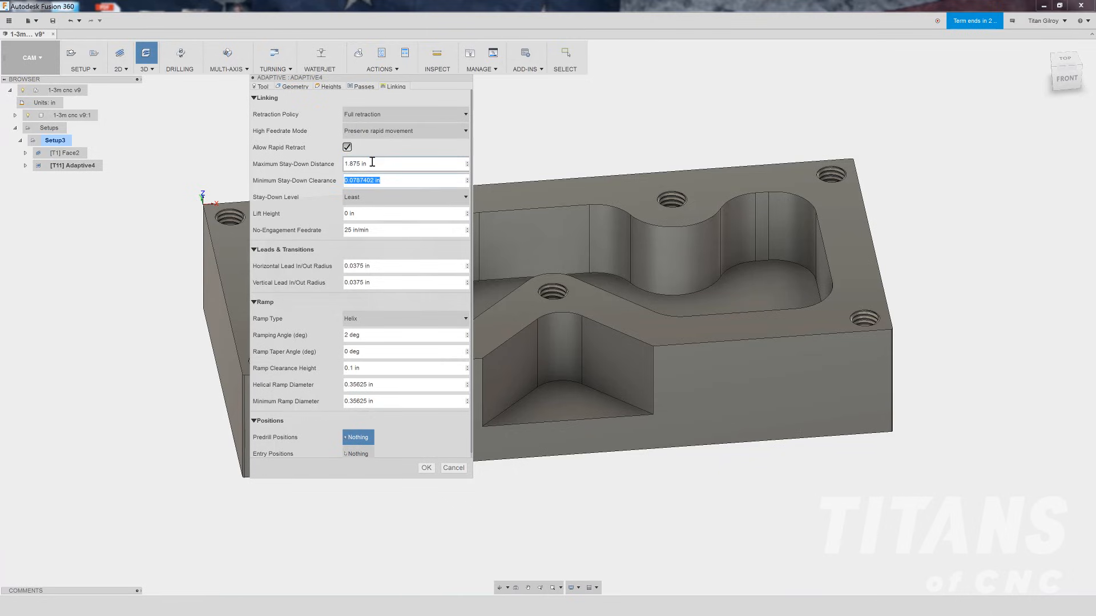
click(402, 197)
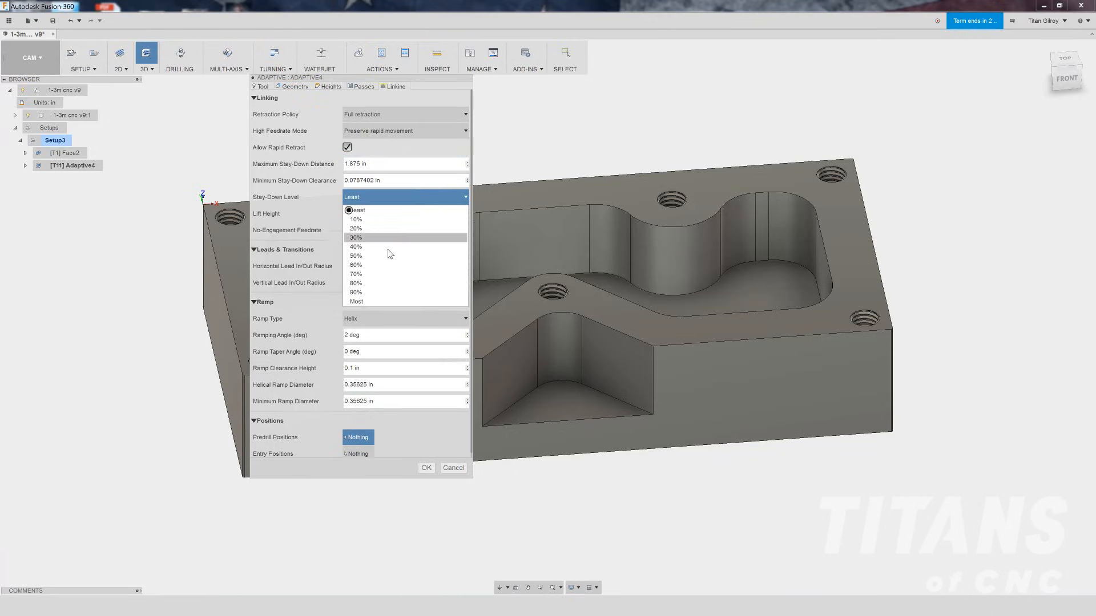
click(386, 276)
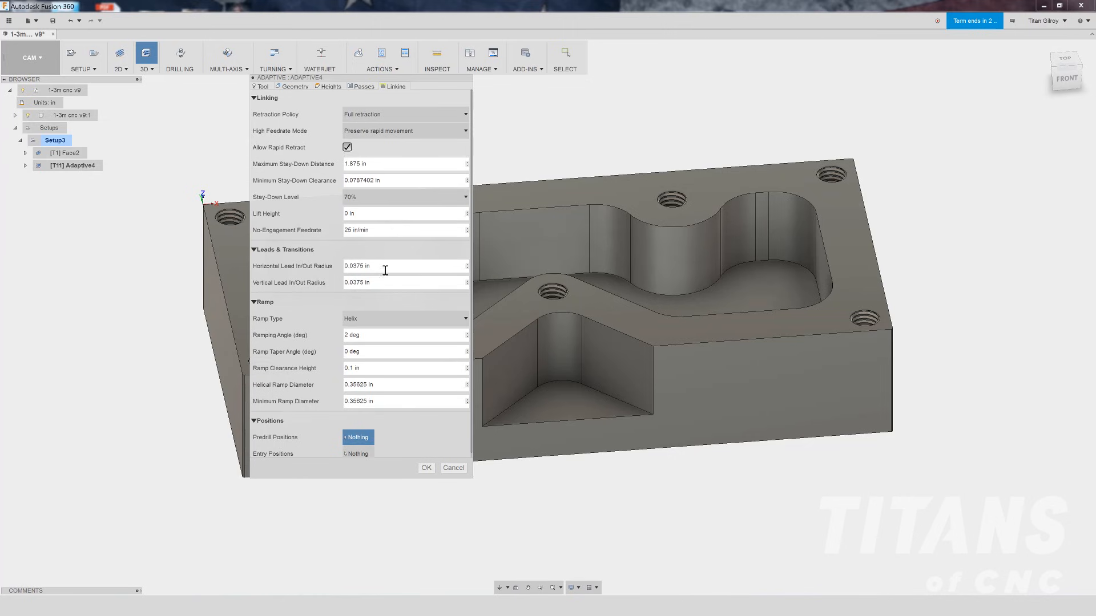